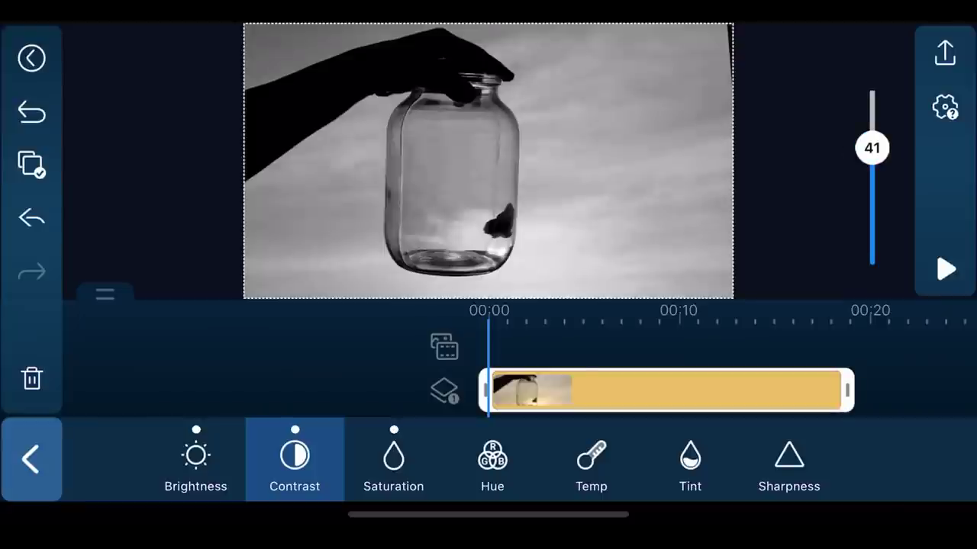
Step: Enlarge and reposition the storm-cloud overlay so it covers the jar
left_click_drag(611, 230, 646, 249)
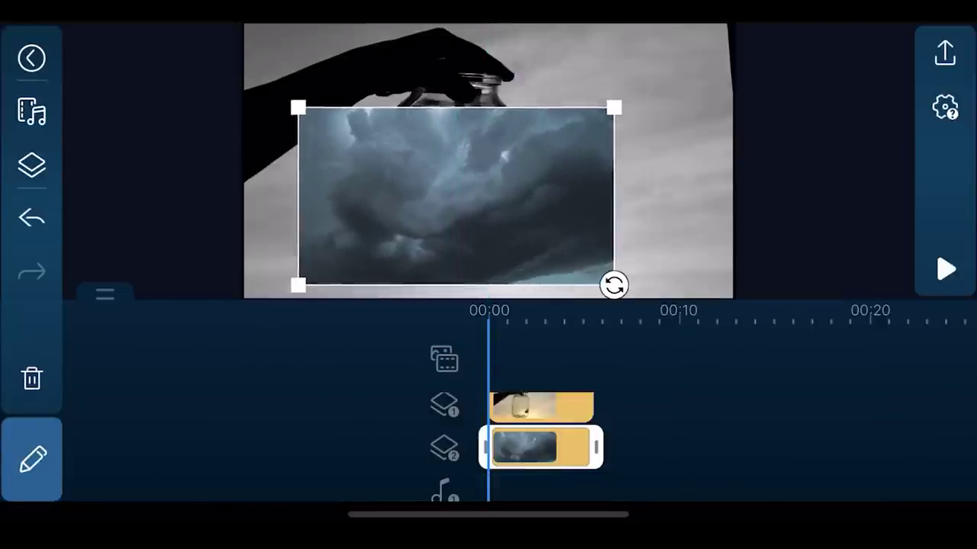
mouse_move(487, 161)
left_mouse_down()
mouse_move(454, 183)
mouse_move(437, 160)
left_mouse_up()
left_click_drag(595, 249, 634, 270)
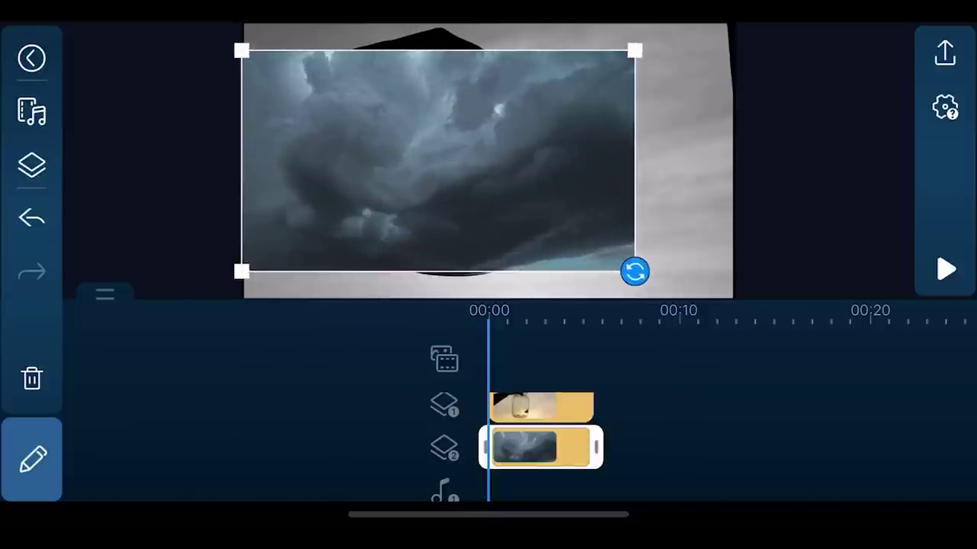
mouse_move(437, 158)
left_mouse_down()
mouse_move(436, 185)
mouse_move(488, 188)
left_mouse_up()
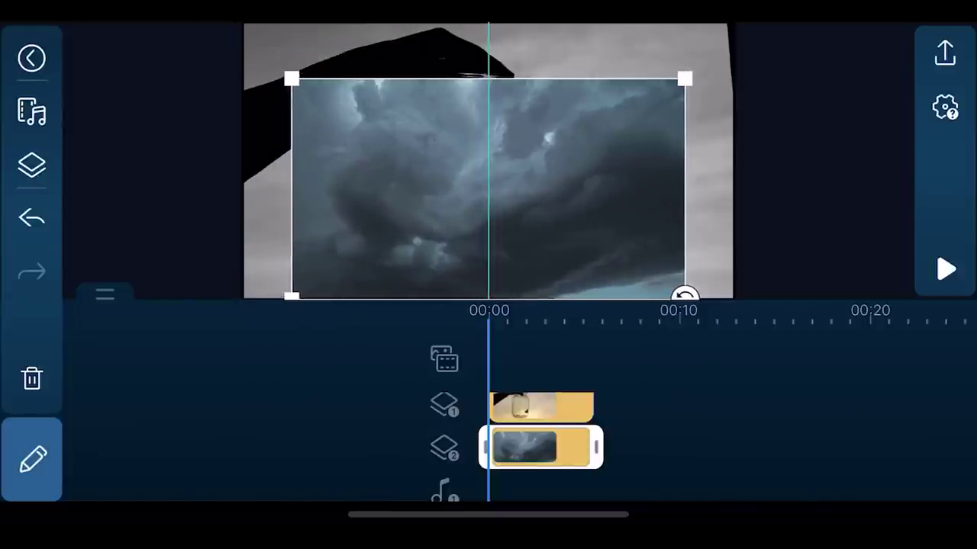
Step: Cool the cloud overlay's colour temperature to 64
left_click(32, 458)
left_click(610, 461)
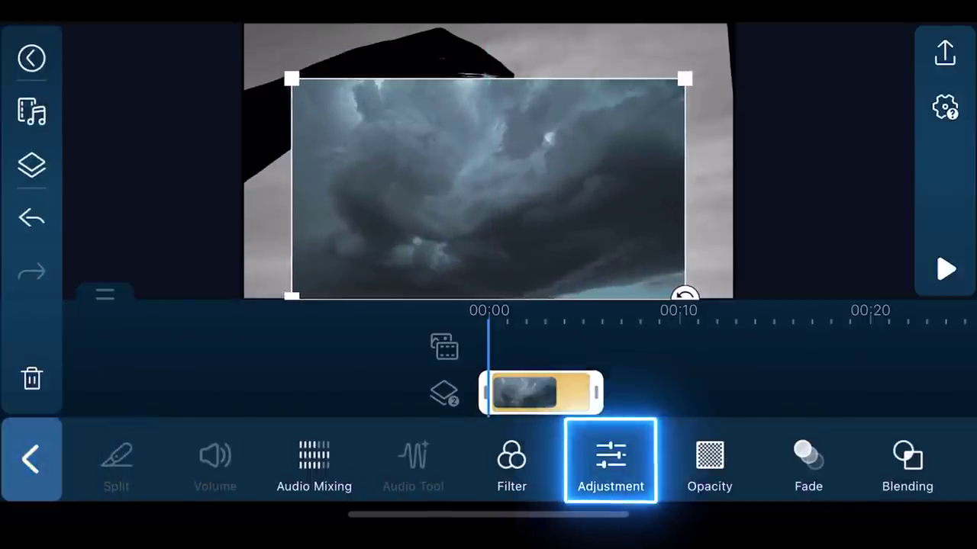
left_click(591, 462)
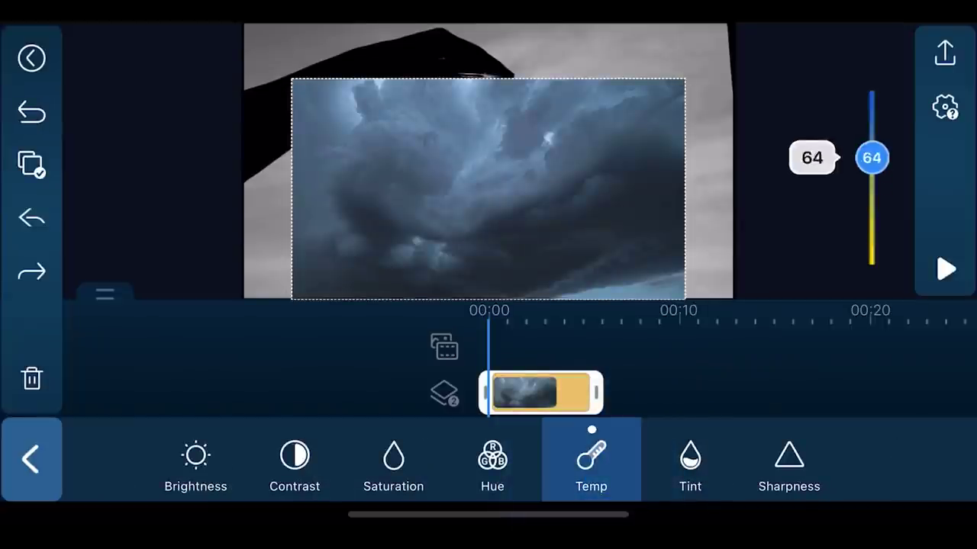
left_click(32, 459)
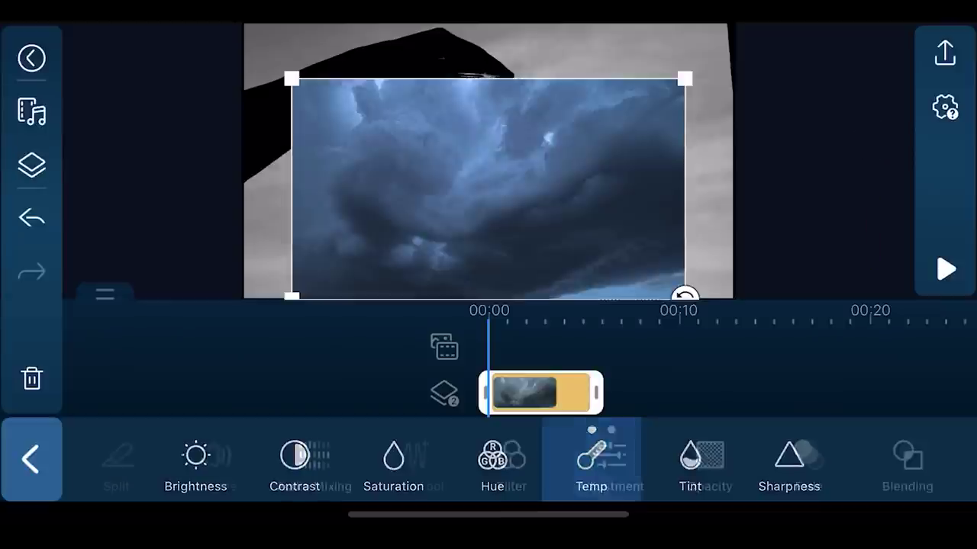
Step: Blend the clouds in Hard light and frame them with an oval mask feathered to 15
left_click(906, 468)
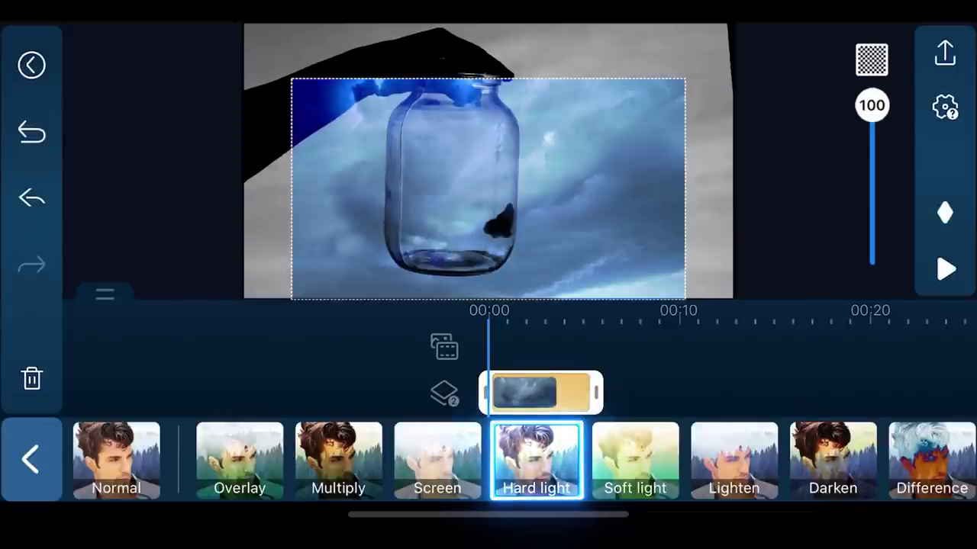
left_click(31, 458)
left_click(624, 461)
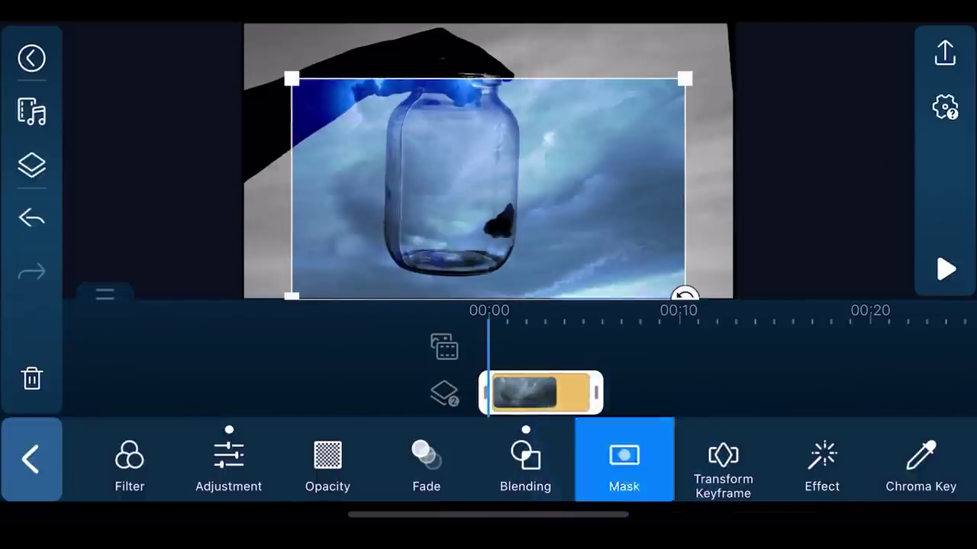
left_click(537, 461)
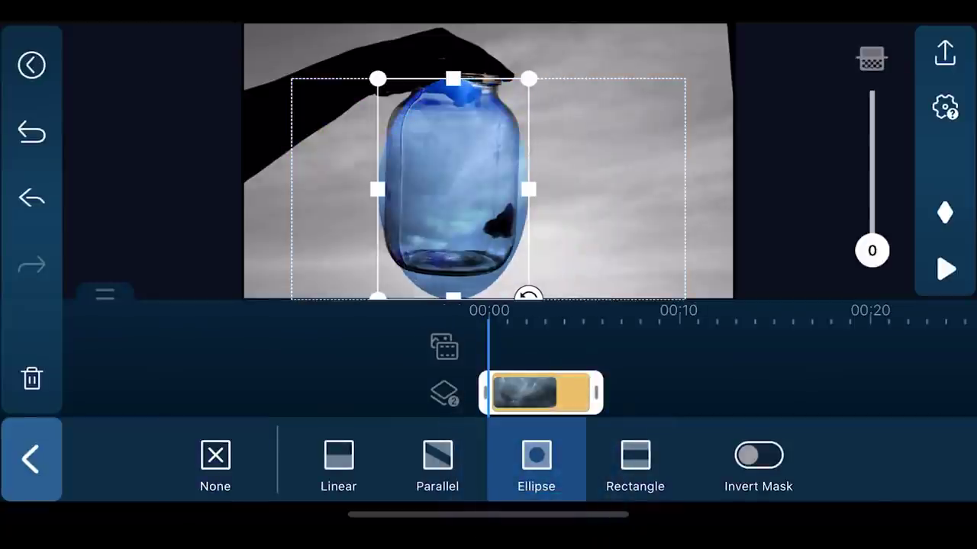
mouse_move(453, 188)
left_mouse_down()
mouse_move(451, 119)
mouse_move(454, 187)
left_mouse_up()
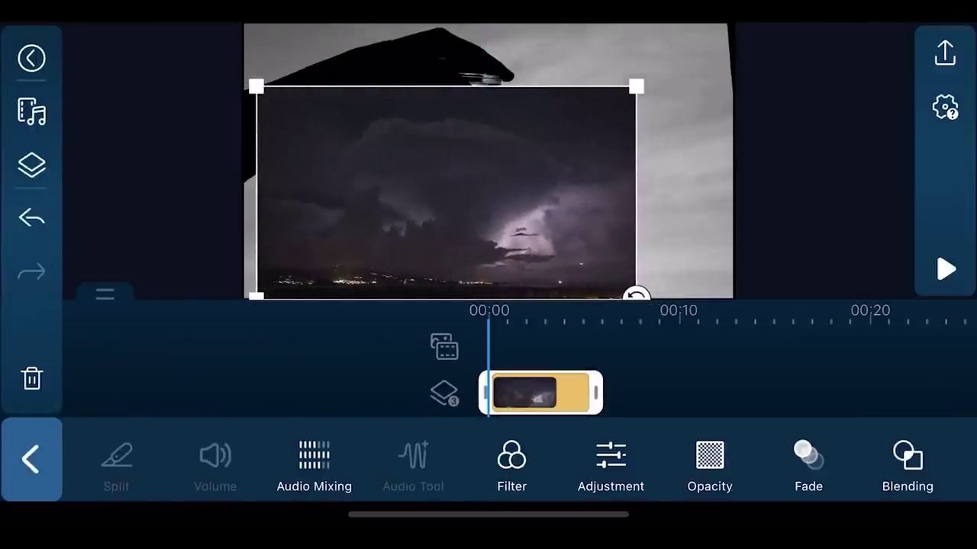
Step: Set the lightning clip to brightness 45, contrast 38, temperature 71, and adjust its saturation
left_click_drag(872, 178, 872, 150)
left_click(294, 458)
left_click(591, 457)
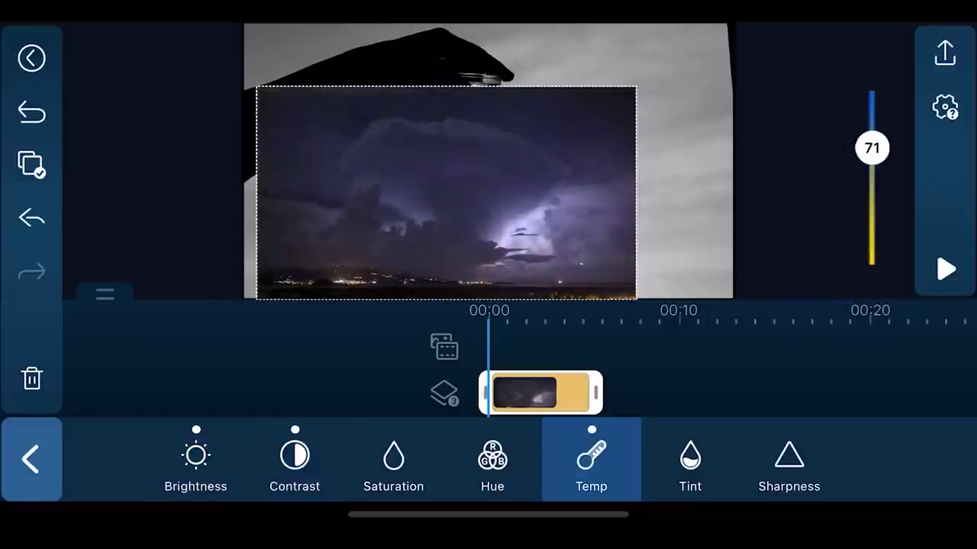
left_click(393, 458)
left_click(31, 457)
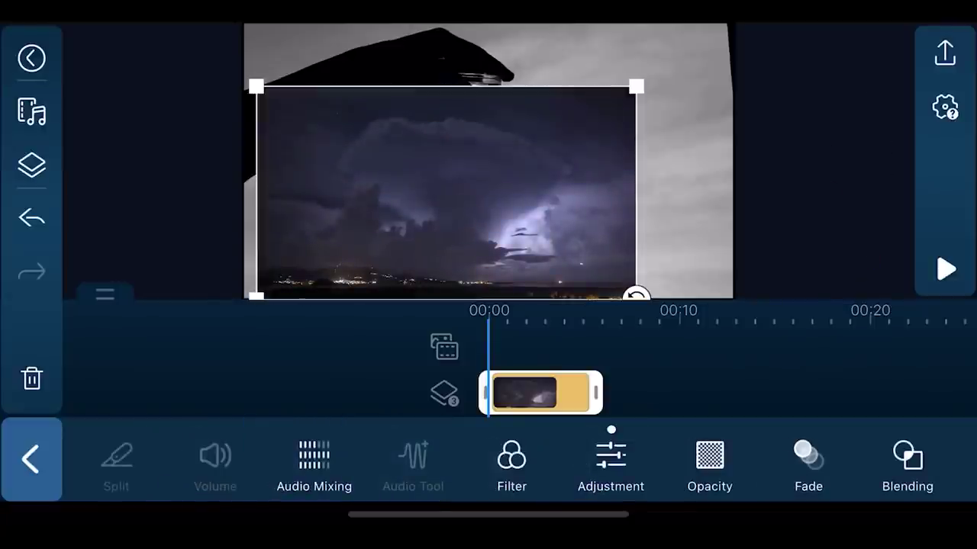
Step: Confine the lightning to a narrowed oval mask with feather 27, then play the preview
left_click(536, 457)
left_click_drag(871, 250, 871, 211)
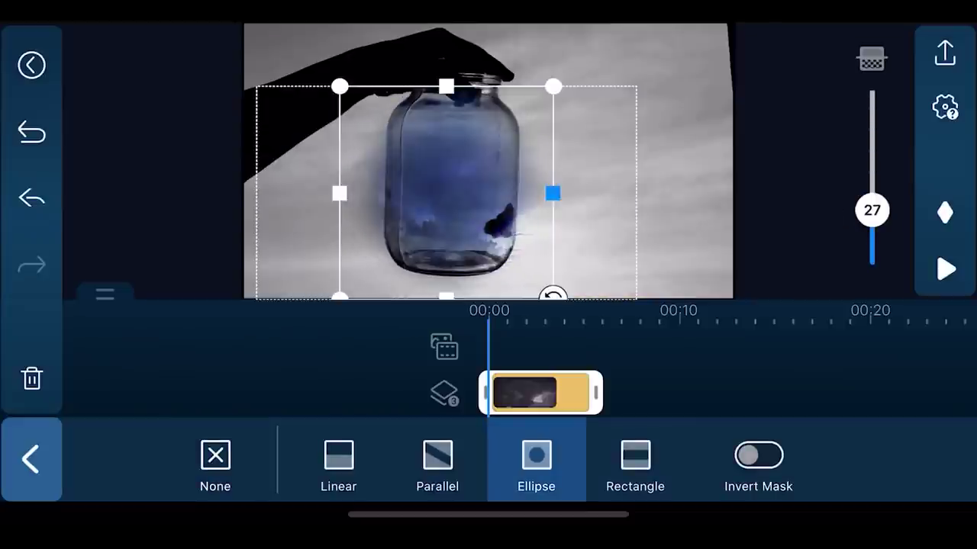
left_click_drag(339, 193, 367, 193)
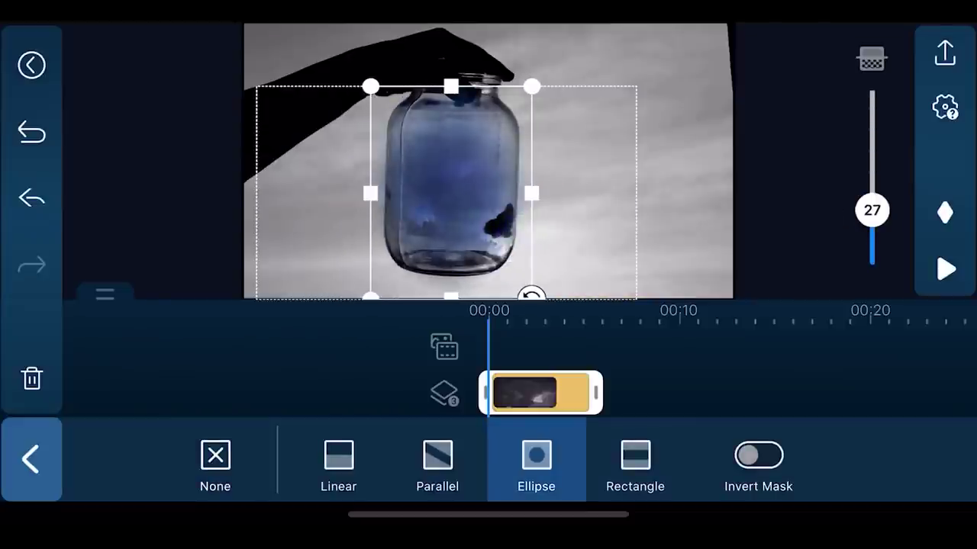
left_click(31, 457)
left_click(945, 269)
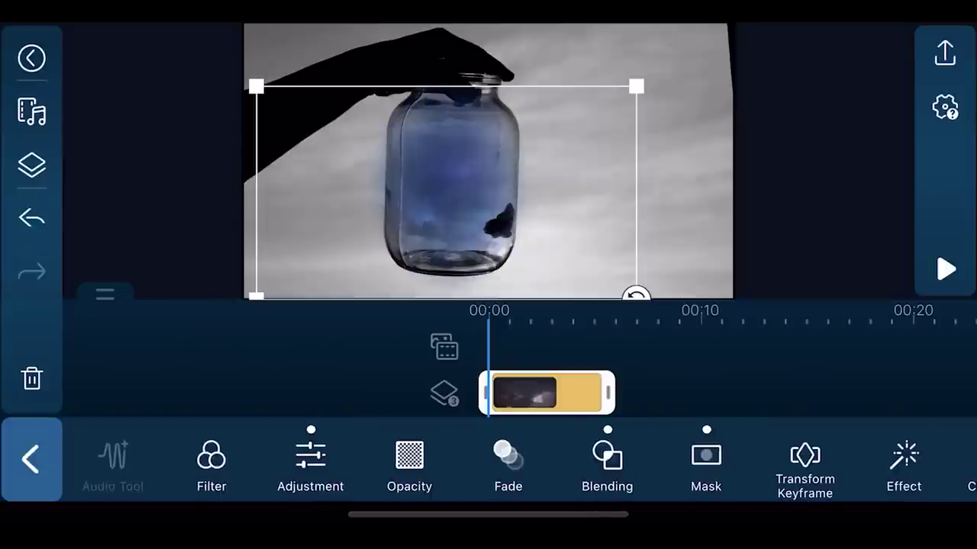
Step: Return to the cloud layer's mask to soften its oval feather to 29
left_click(704, 461)
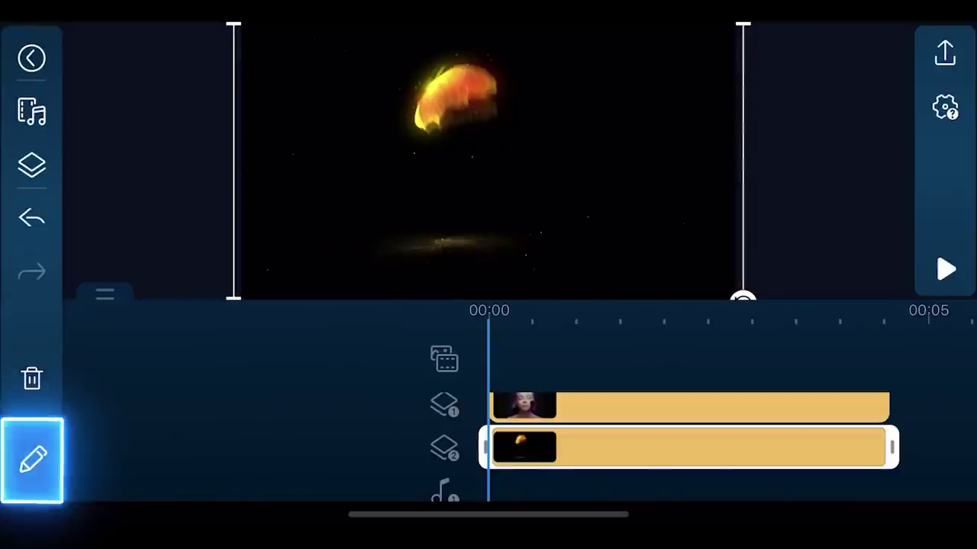
Step: Set the butterfly clip's blend mode to Multiply and scrub through its start
left_click(908, 458)
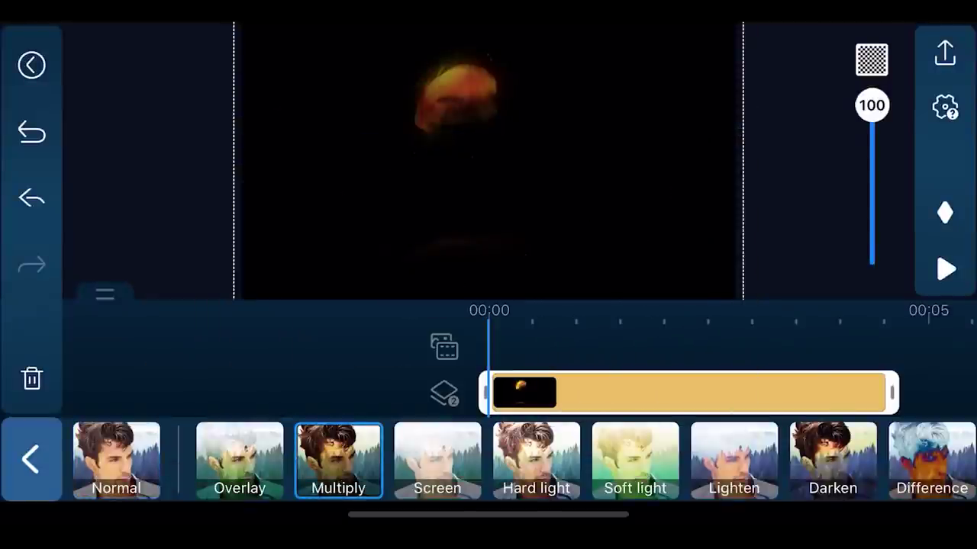
mouse_move(610, 393)
left_mouse_down()
mouse_move(488, 393)
mouse_move(622, 393)
left_mouse_up()
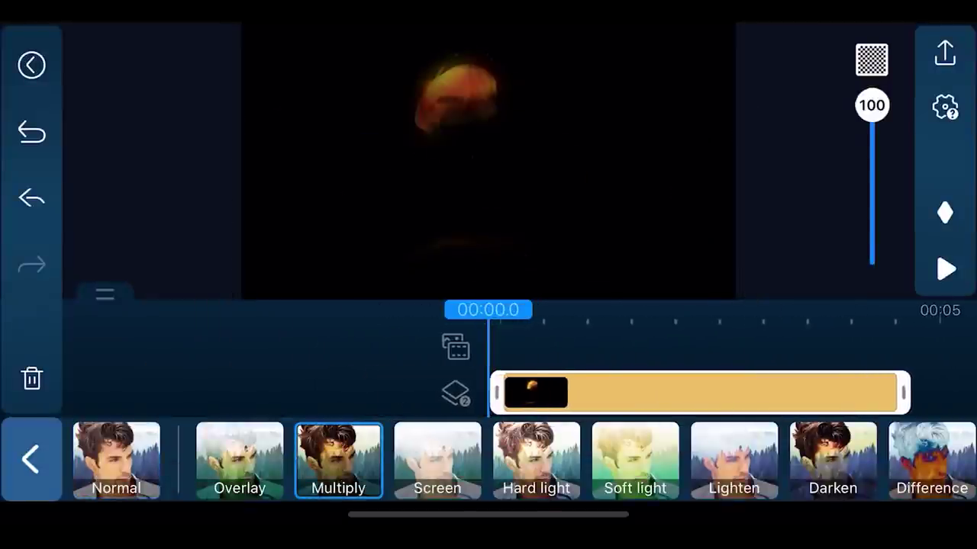
Step: Duplicate the butterfly clip onto track 3 and trim the copy to about one second
left_click(31, 459)
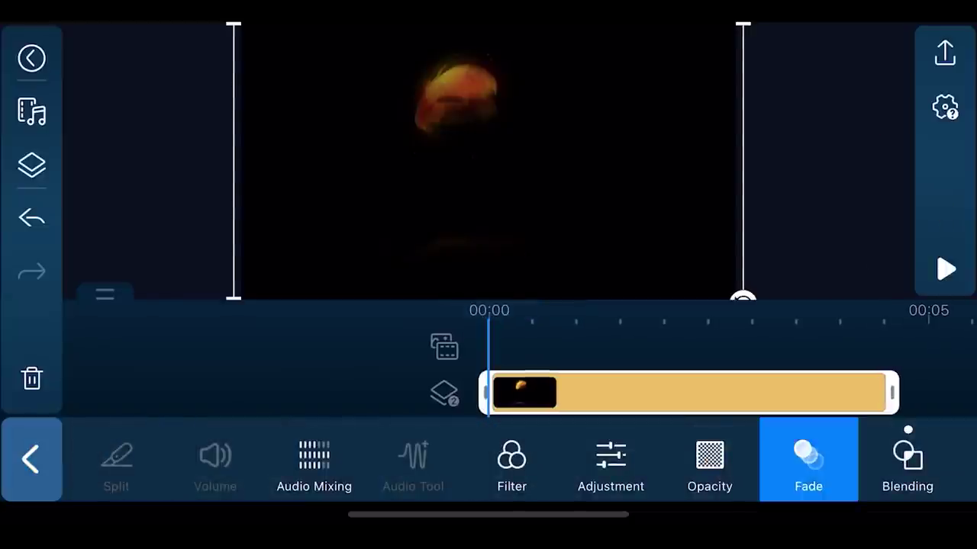
left_click(808, 457)
left_click(30, 458)
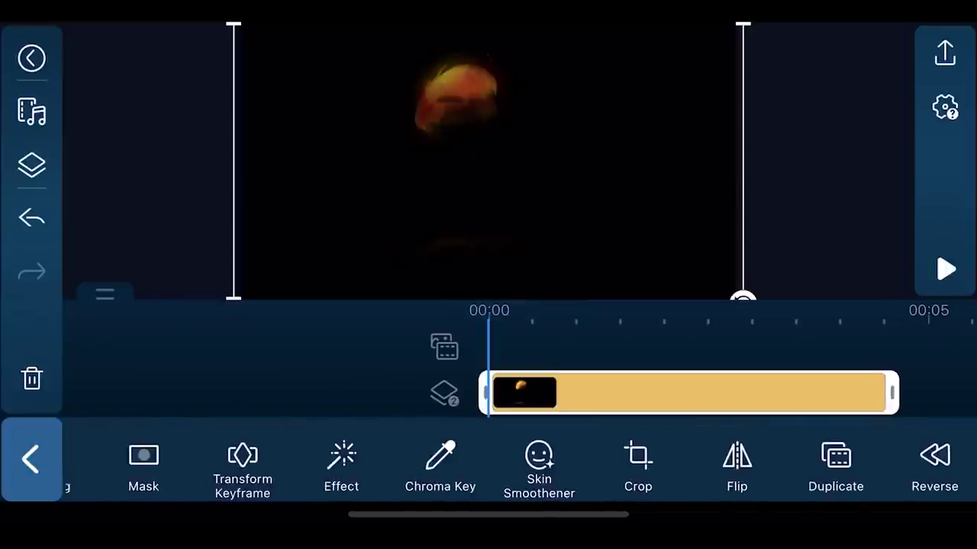
left_click(842, 457)
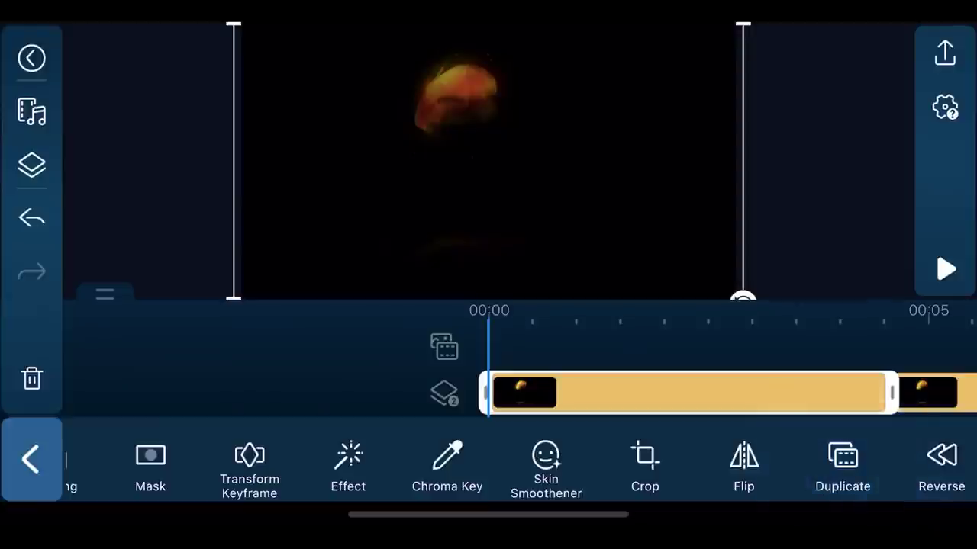
left_click_drag(654, 479, 662, 479)
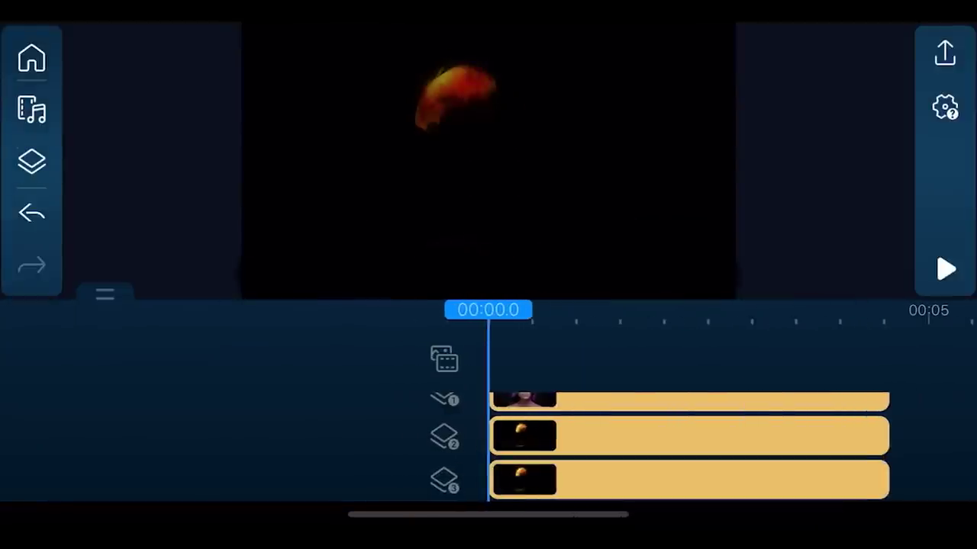
left_click(687, 479)
left_click_drag(492, 479, 841, 479)
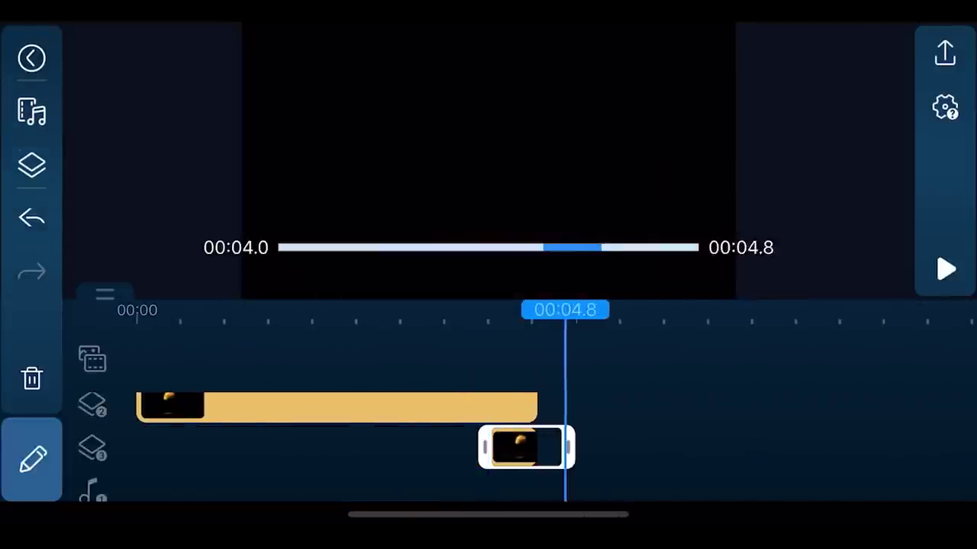
Step: Blend the short copy with Screen and make it fade in
left_click(32, 457)
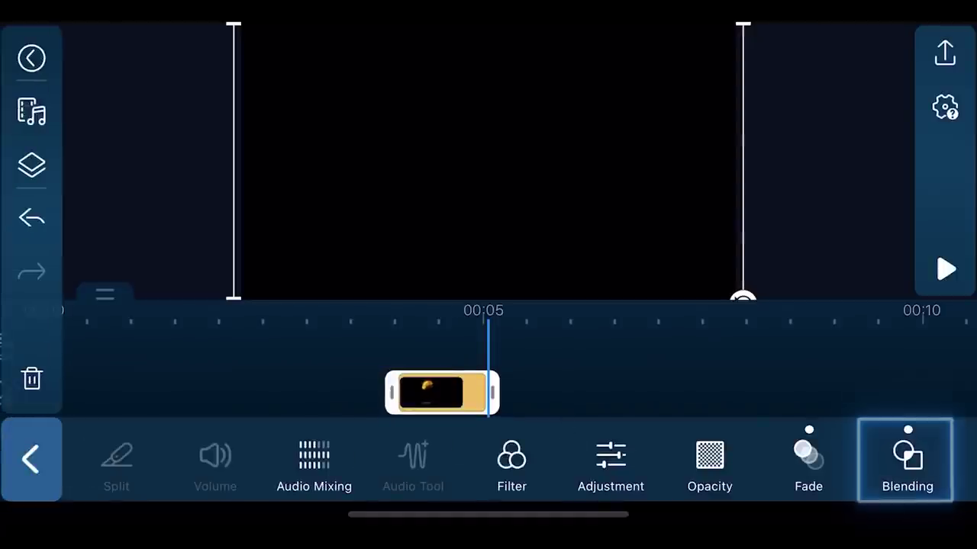
left_click(907, 458)
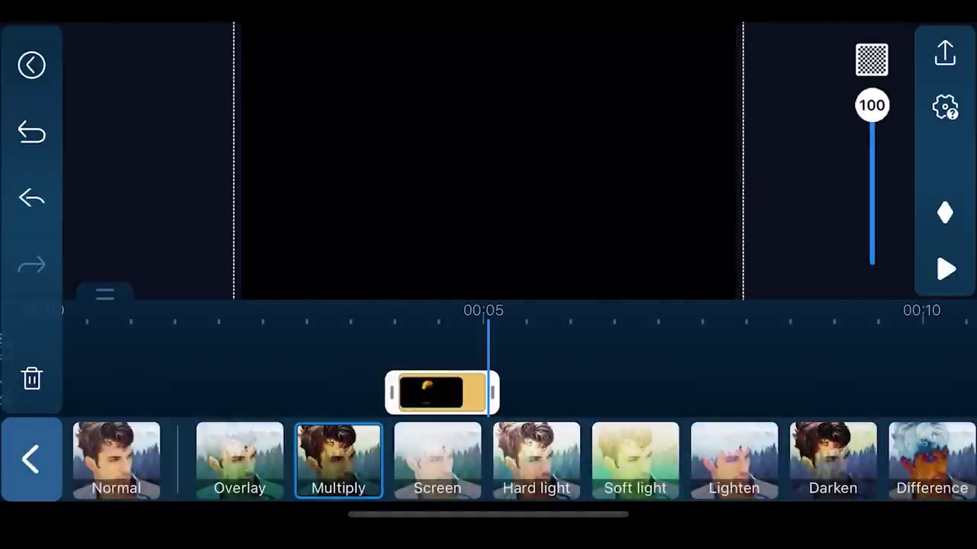
left_click(437, 460)
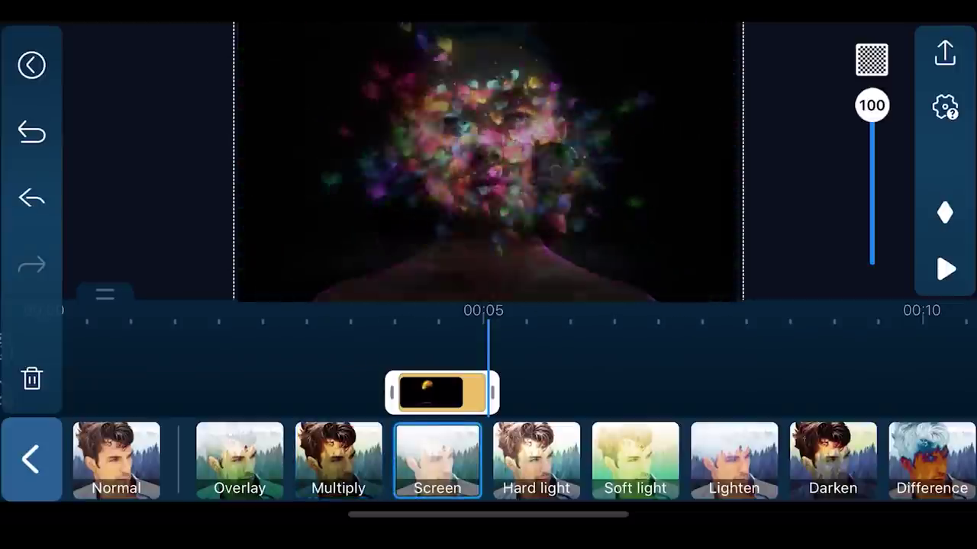
left_click(30, 458)
left_click(808, 458)
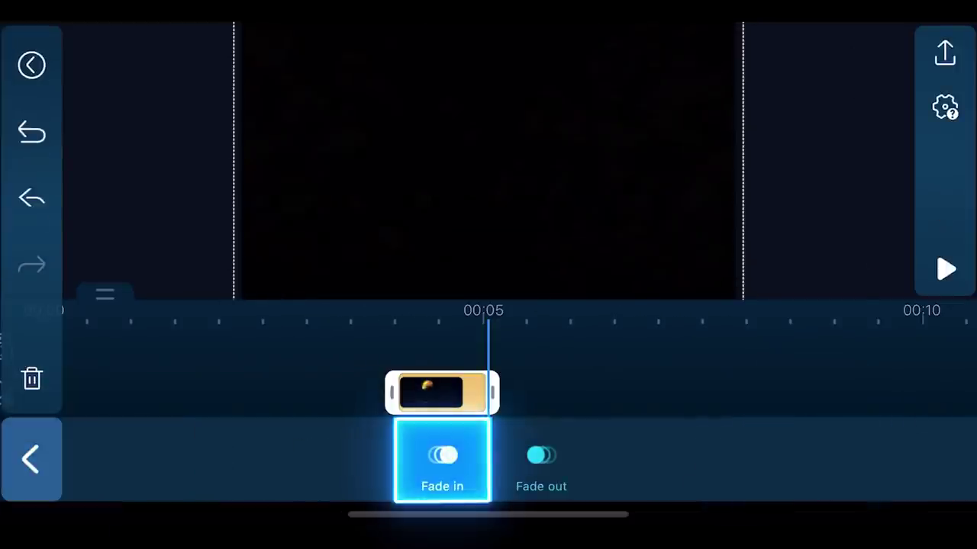
left_click(442, 457)
left_click(31, 458)
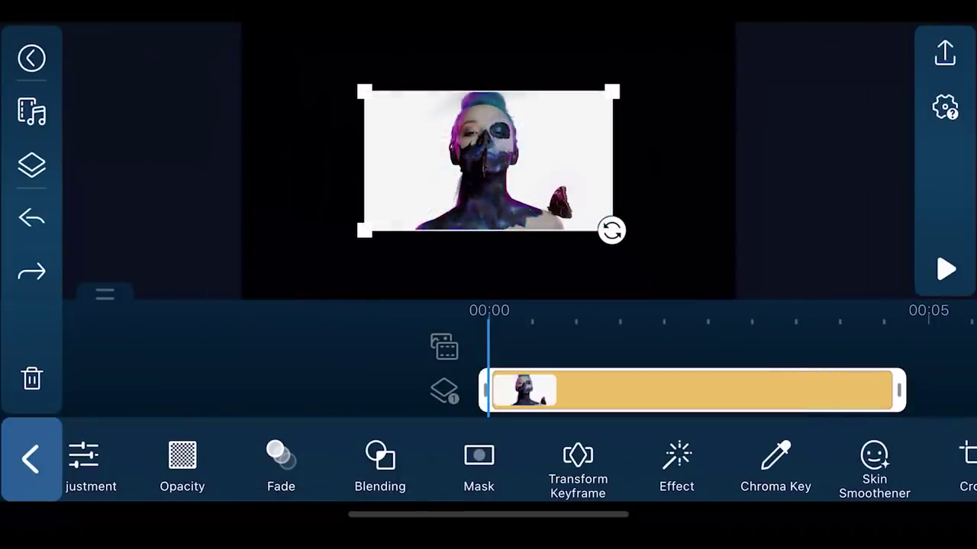
Step: Scale the butterfly-woman overlay to fill the frame and apply the Glitch Pack Aberration effect
mouse_move(611, 230)
left_mouse_down()
mouse_move(606, 267)
mouse_move(708, 294)
mouse_move(744, 285)
mouse_move(736, 296)
left_mouse_up()
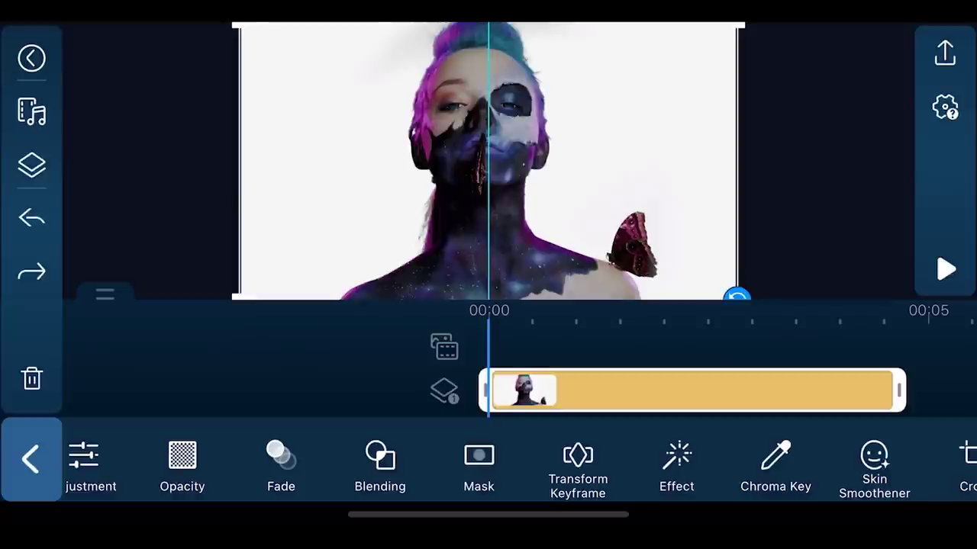
left_click(676, 465)
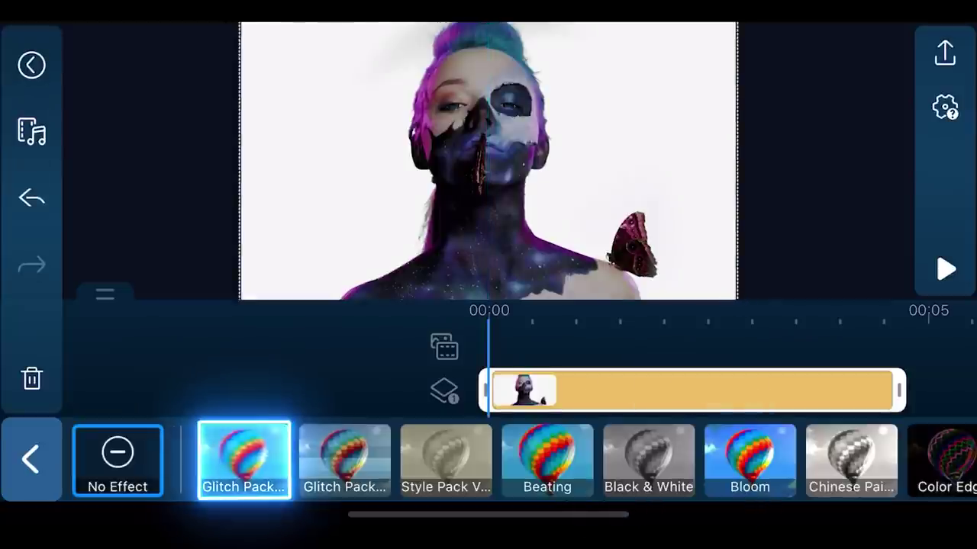
left_click(243, 457)
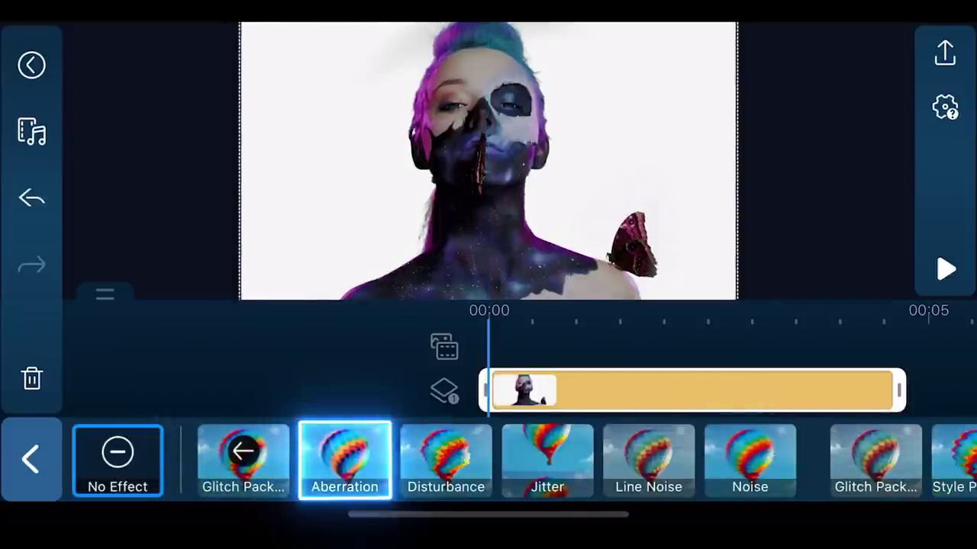
left_click(345, 460)
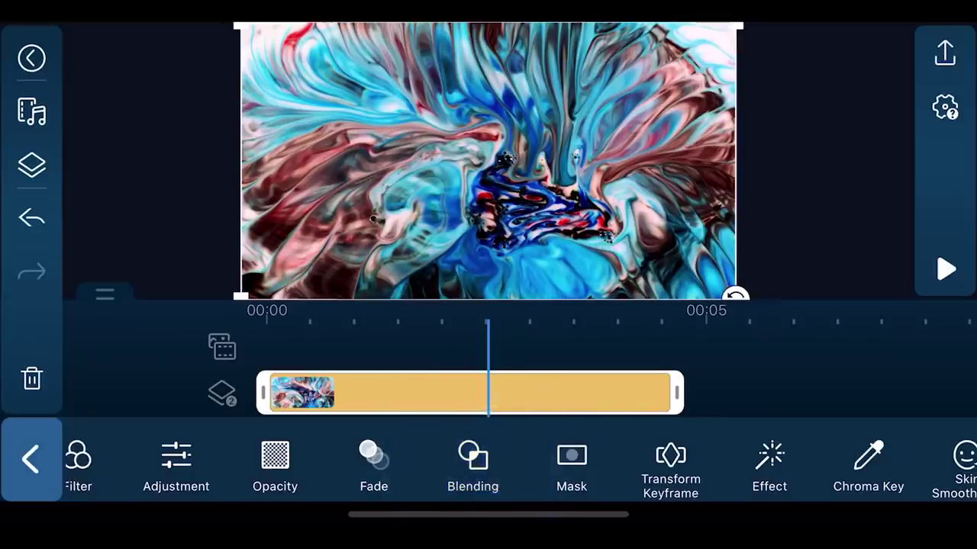
Step: Blend the marble-paint clip with Hard light
left_click(472, 460)
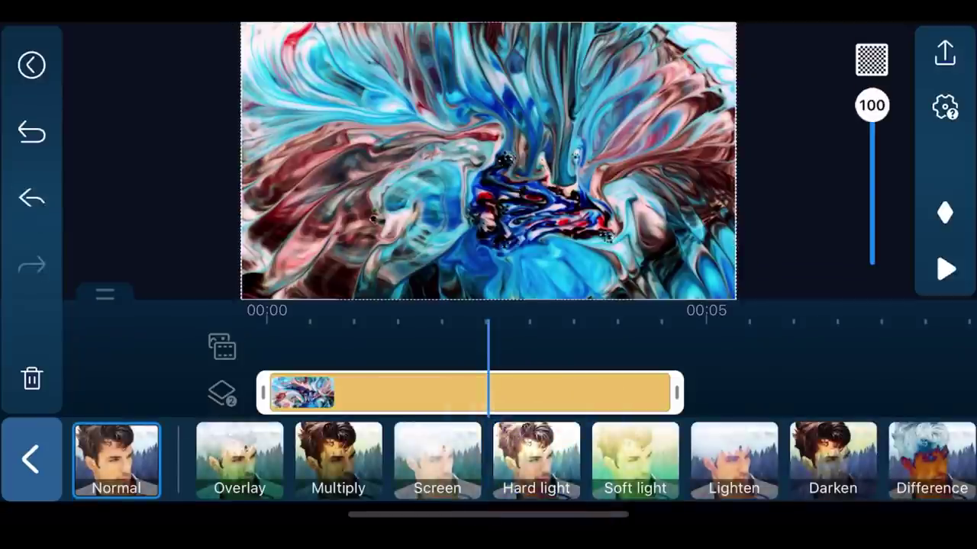
left_click(535, 460)
left_click(31, 459)
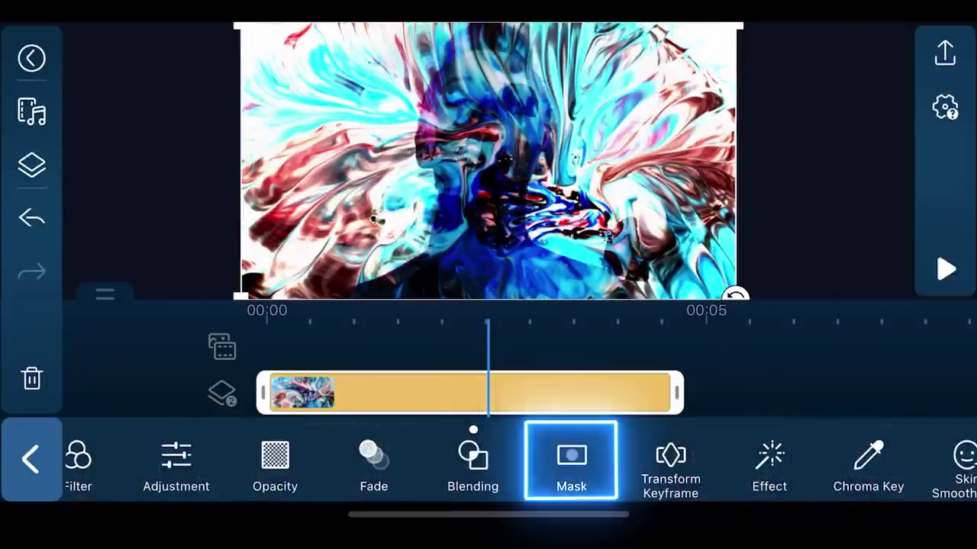
Step: Reveal the face through a narrowed, inverted oval mask feathered to 29, and add the Disturbance glitch
left_click(572, 460)
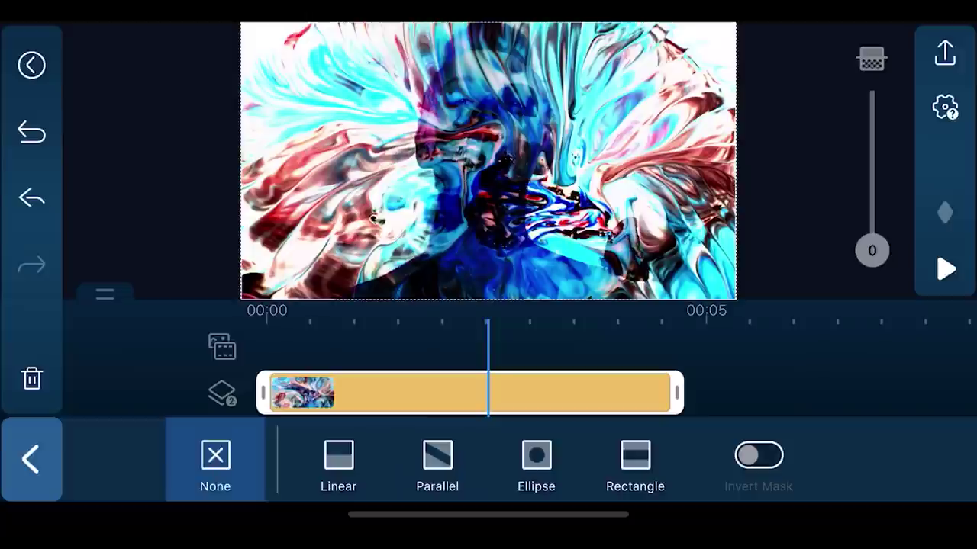
left_click_drag(349, 160, 431, 160)
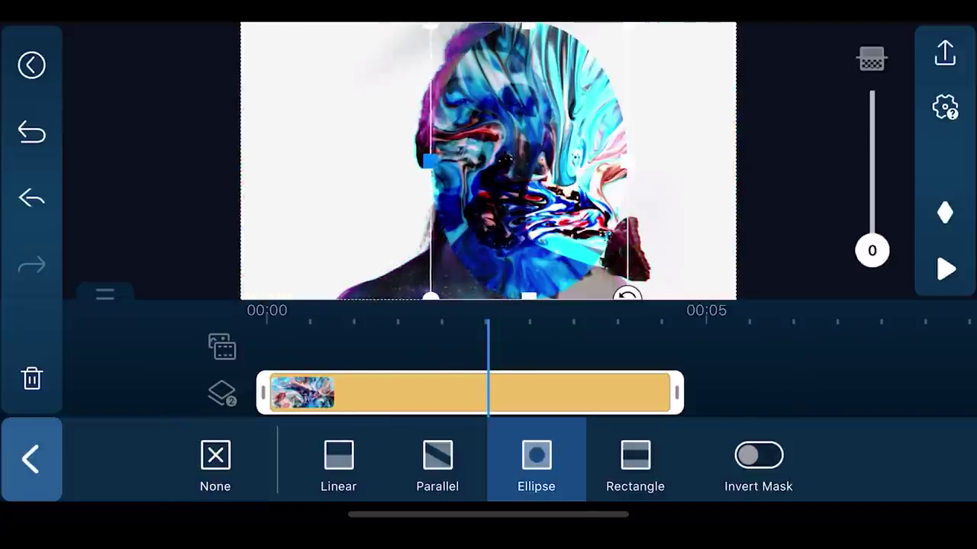
left_click_drag(627, 160, 540, 160)
left_click_drag(871, 250, 871, 207)
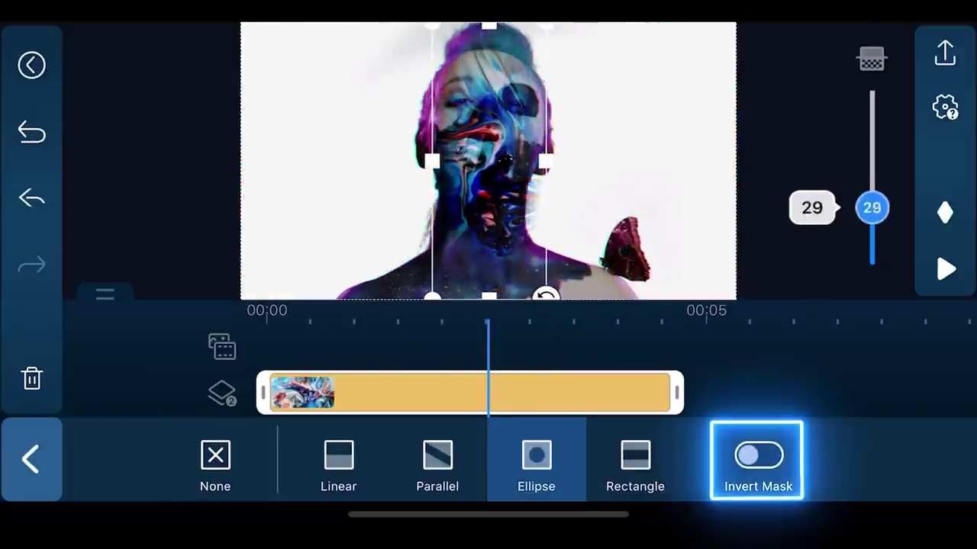
left_click(757, 455)
left_click(30, 458)
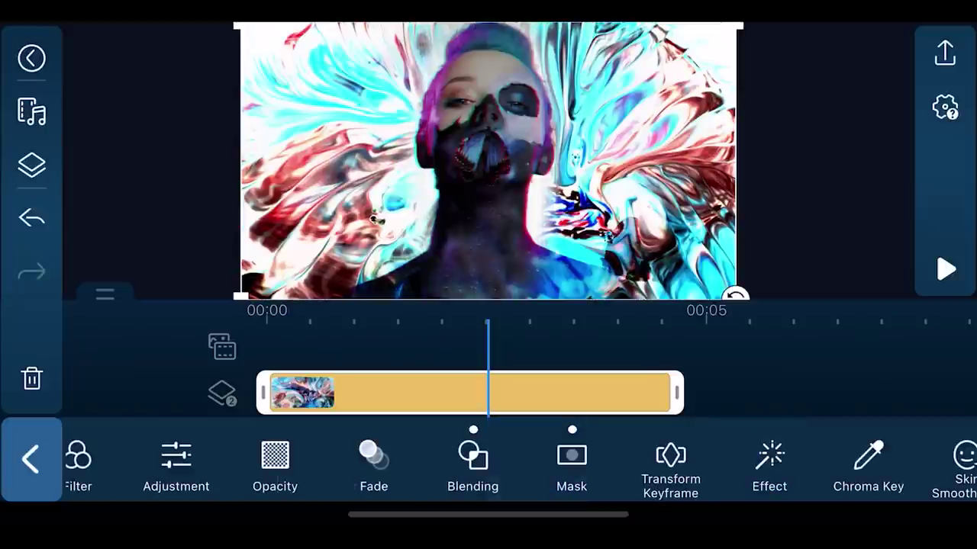
left_click(243, 458)
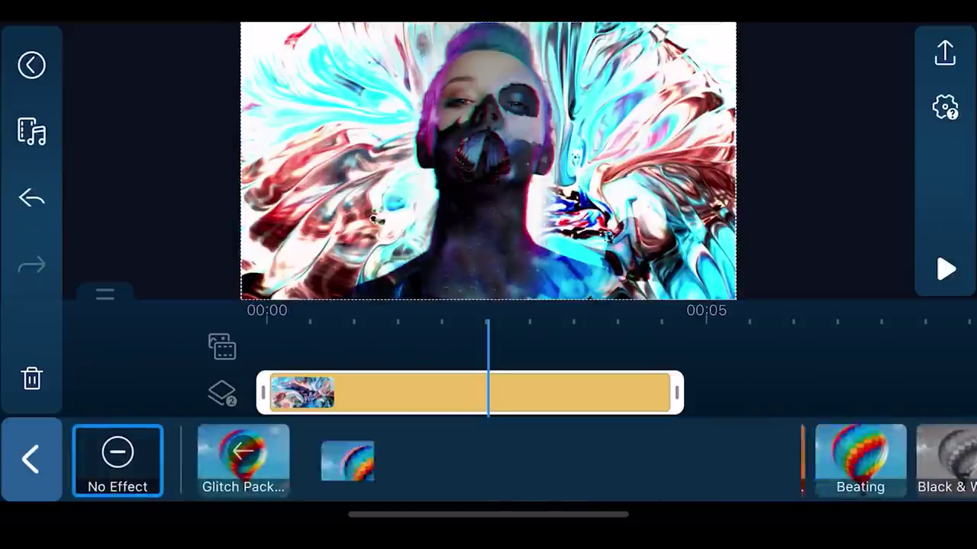
left_click(445, 458)
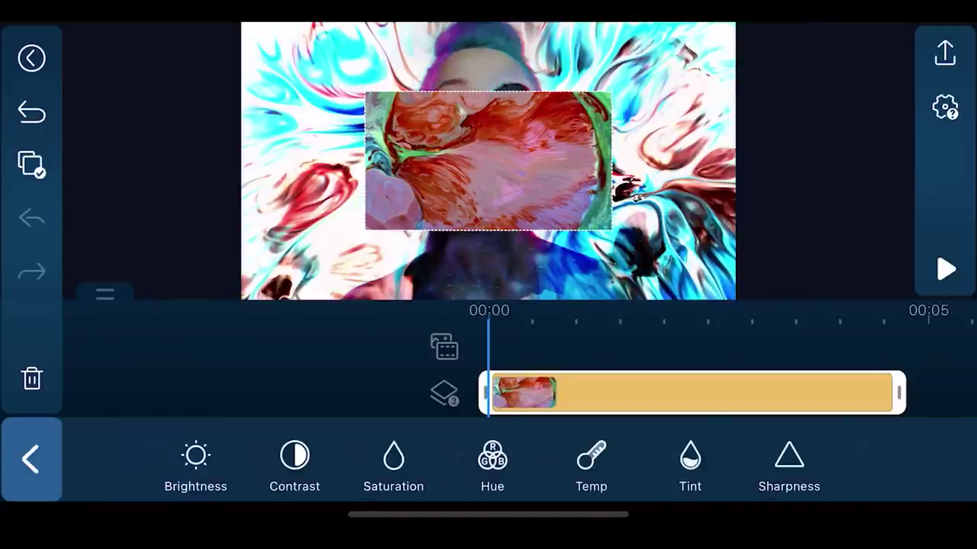
Step: Raise the pink overlay's brightness, lower its saturation, scale it frame-wide, and use Overlay blending
left_click_drag(872, 179, 872, 99)
left_click(393, 458)
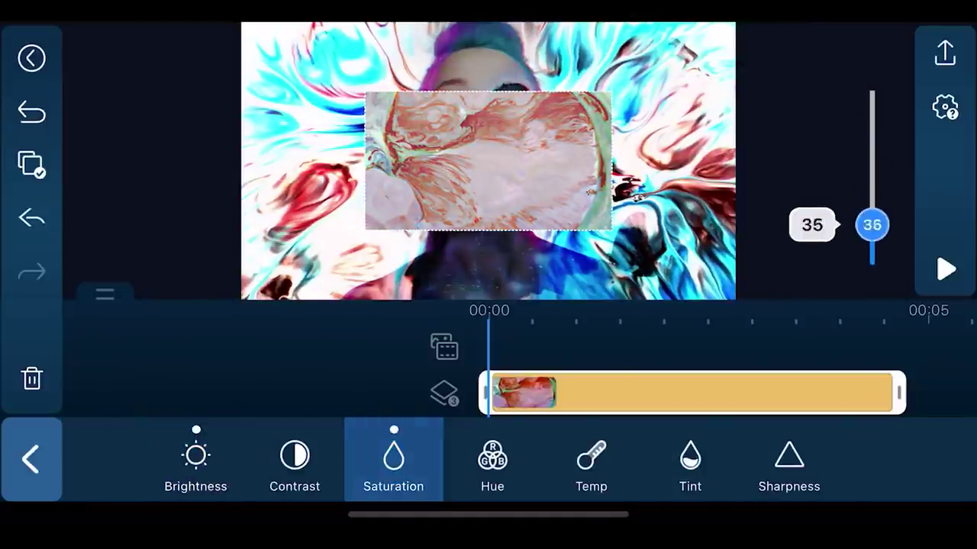
left_click(31, 458)
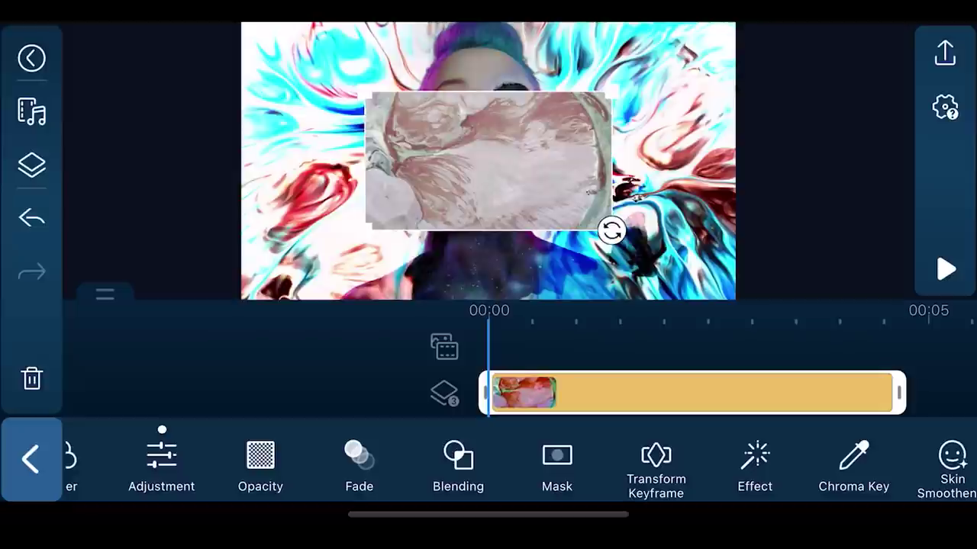
left_click_drag(613, 229, 758, 299)
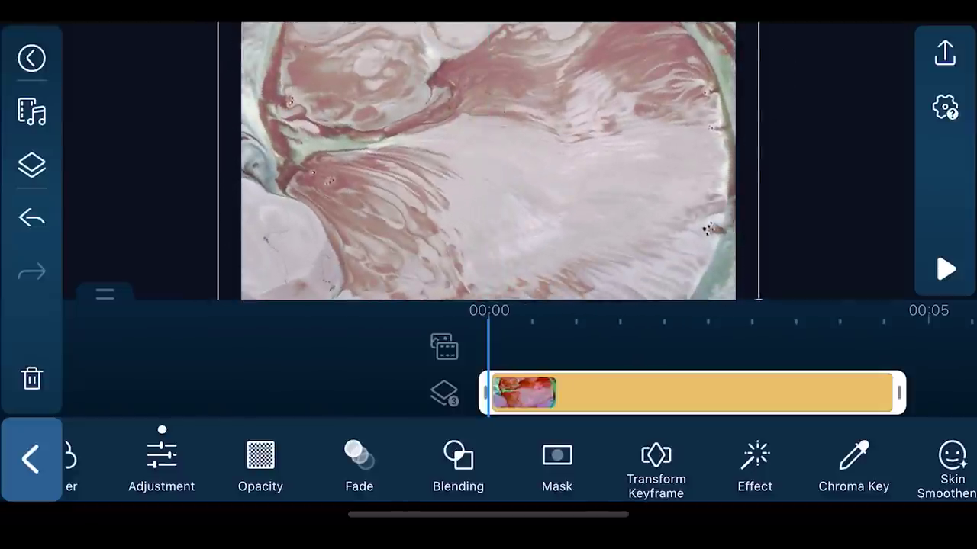
left_click(240, 453)
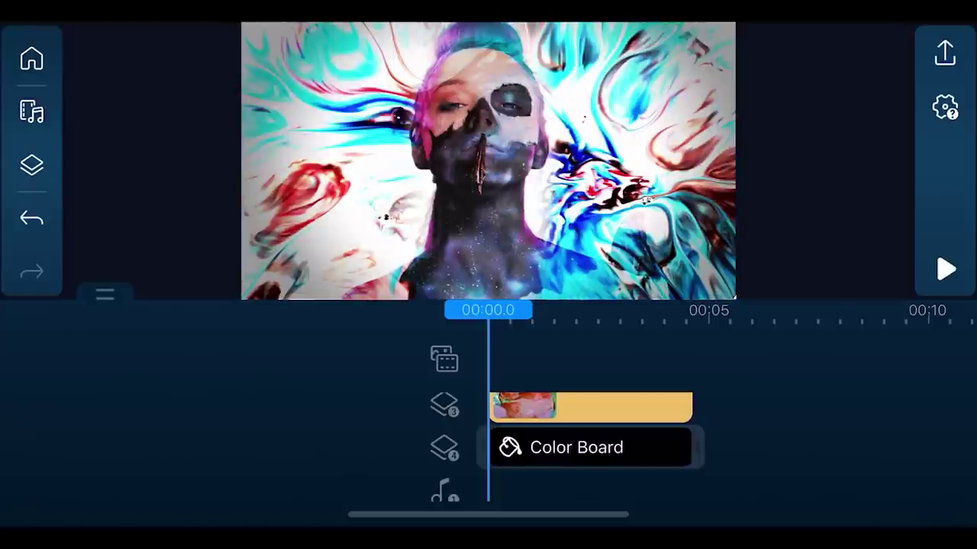
Step: Add a black Color Board layer scaled to cover the frame
left_click(587, 447)
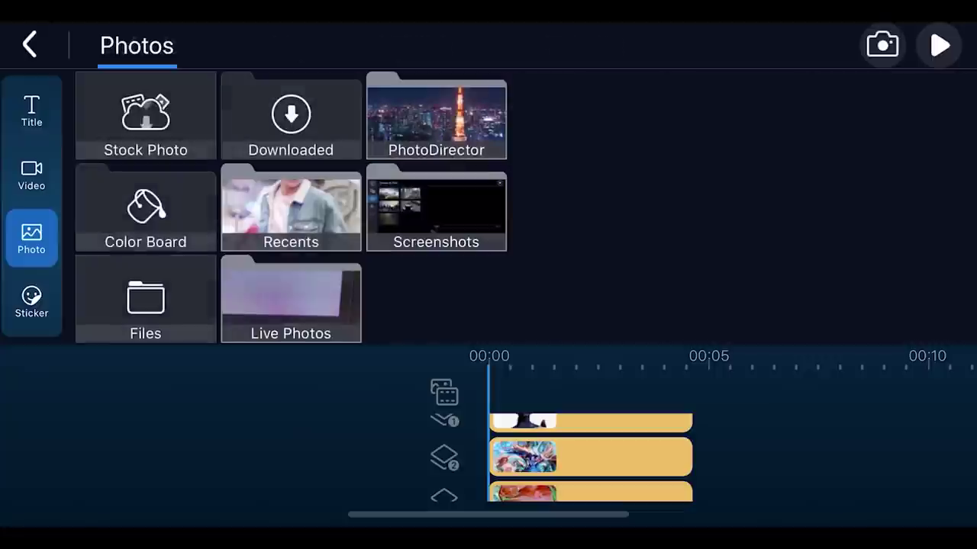
left_click(145, 212)
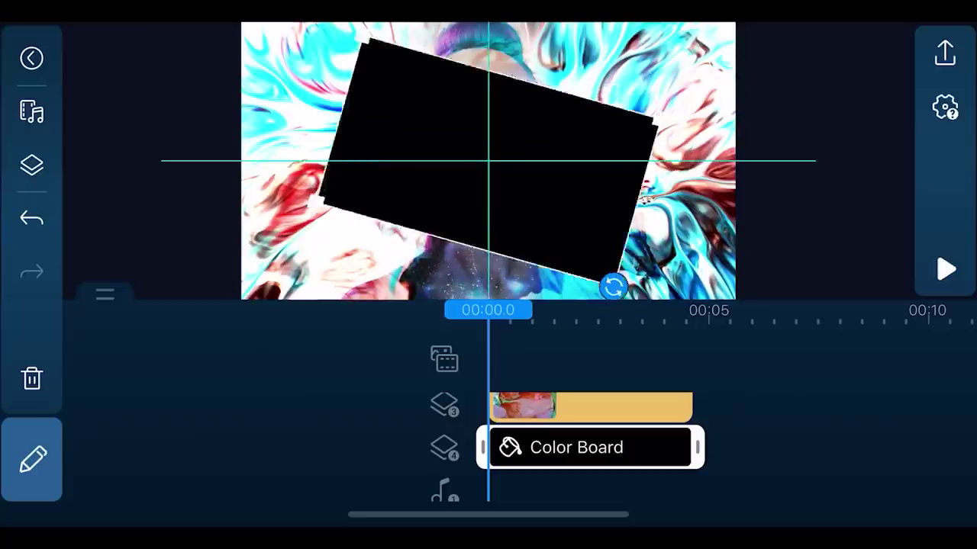
left_click_drag(612, 286, 731, 296)
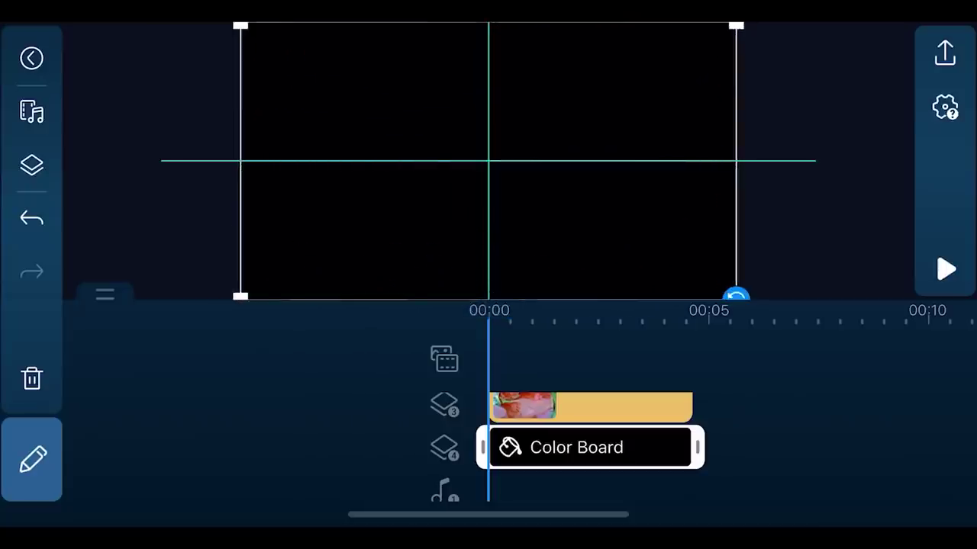
Step: Give the color board an inverted oval mask feathered to 52 for a vignette
left_click(32, 459)
left_click(611, 458)
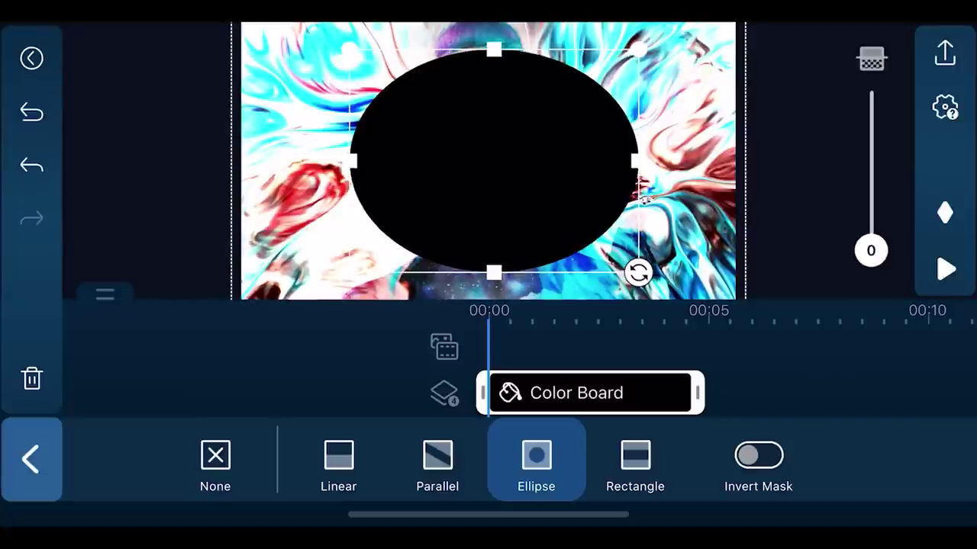
left_click(759, 455)
left_click_drag(871, 251, 870, 175)
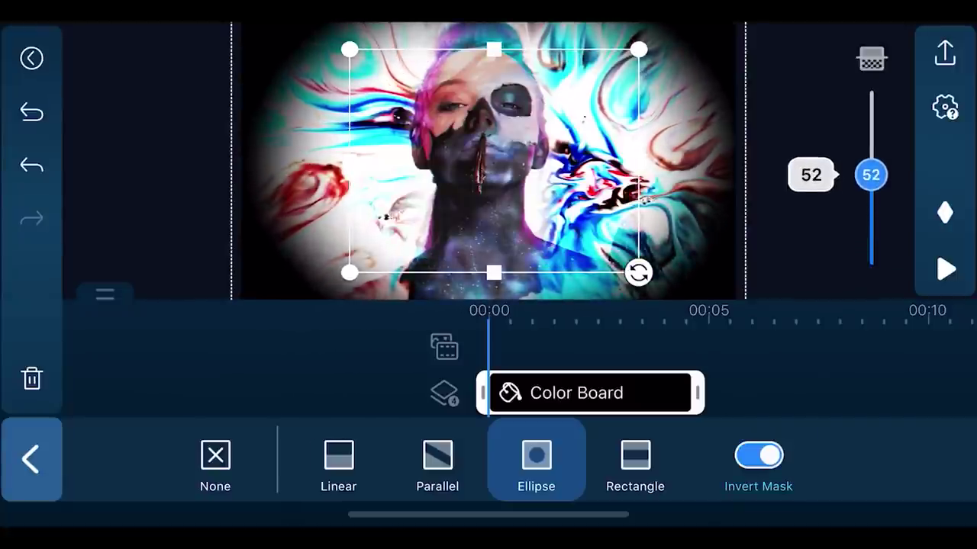
left_click(30, 459)
Step: Set the vignette's opacity to 40 percent and stop the preview
left_click(314, 458)
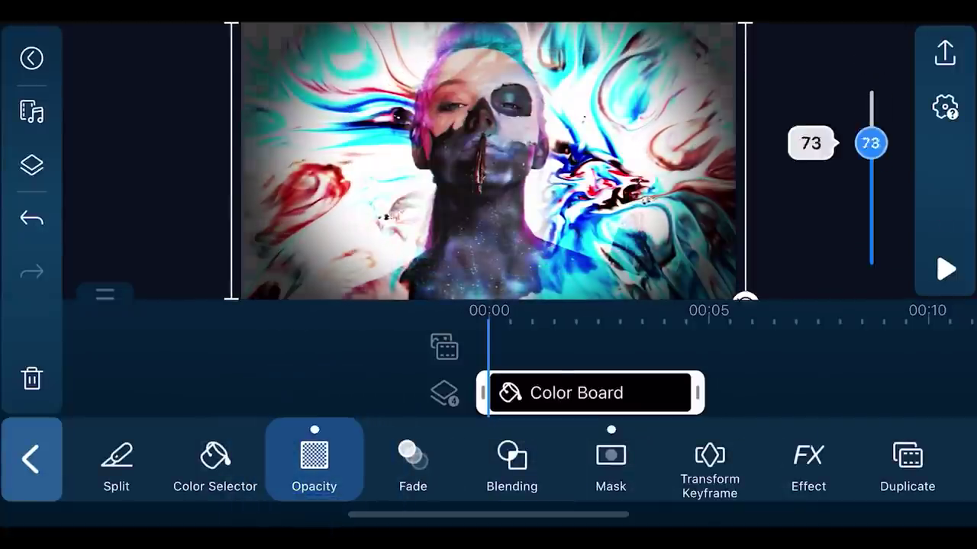
left_click_drag(870, 142, 870, 190)
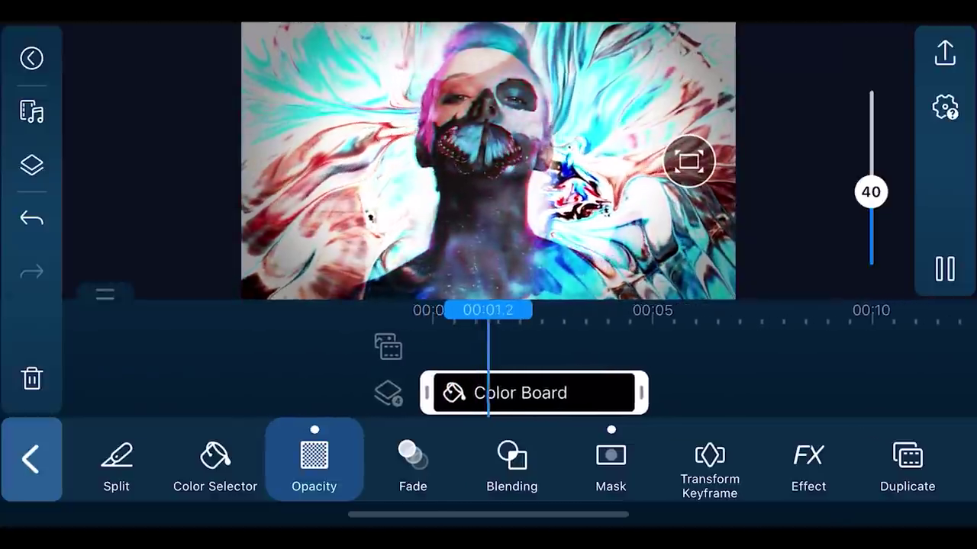
left_click(944, 269)
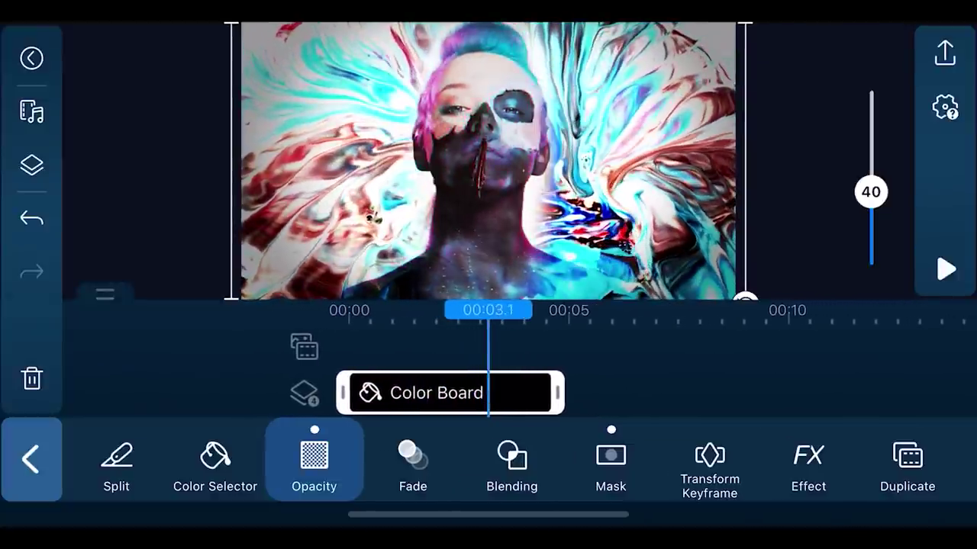
left_click(944, 53)
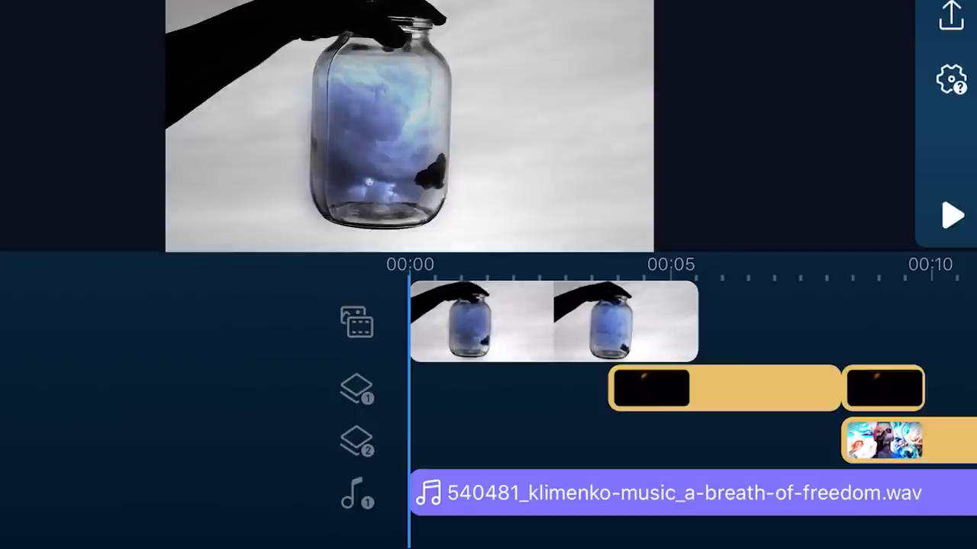
Step: Play the whole project with its music from the jar clip onward
left_click(946, 216)
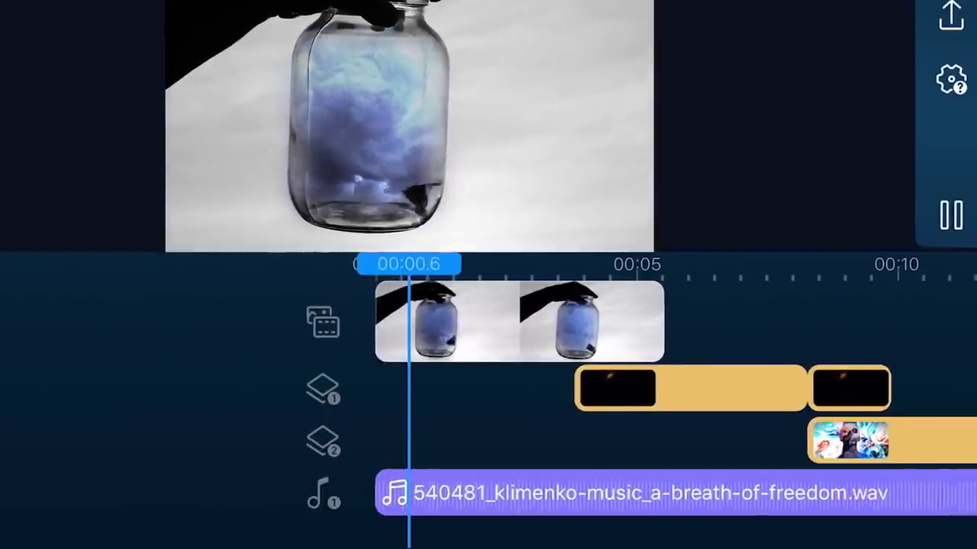